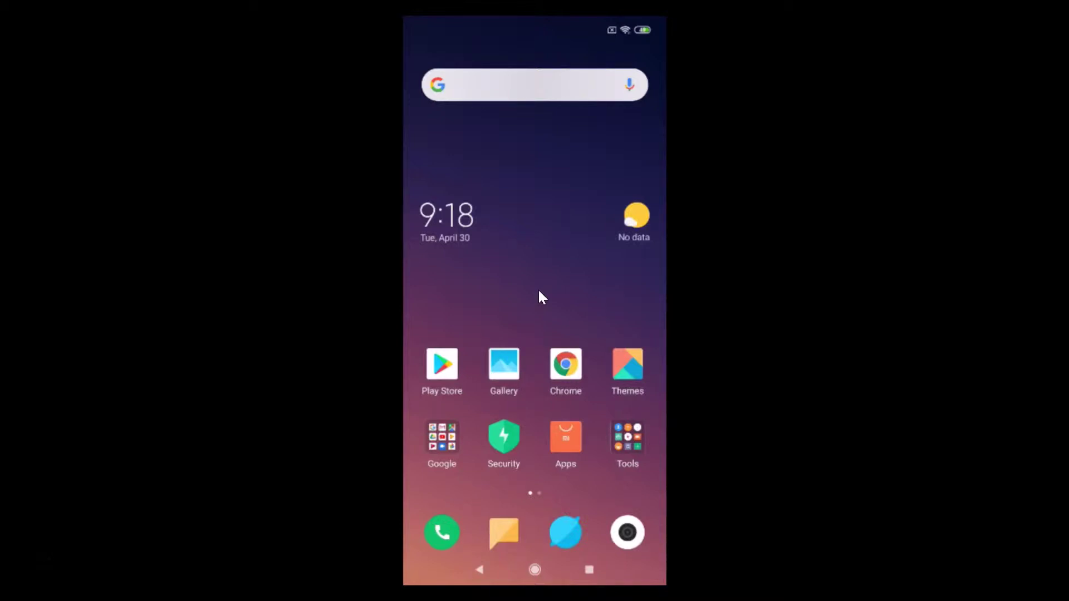
Step: Scroll to the second page of apps on the MIUI home screen to reach Settings
scroll(537, 289, down, 1)
click(468, 231)
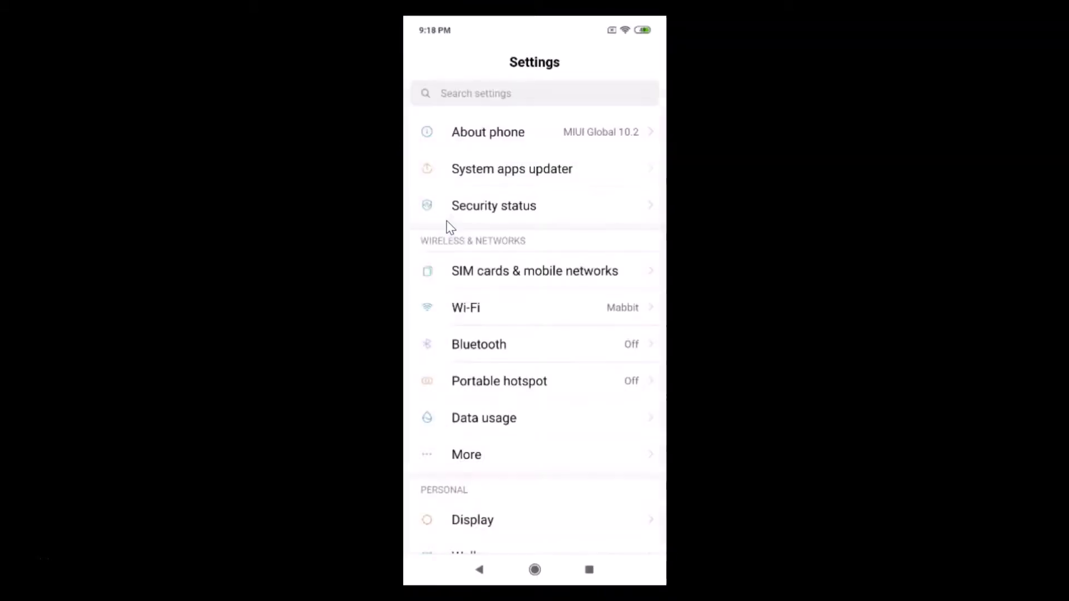
click(487, 304)
scroll(489, 305, down, 10)
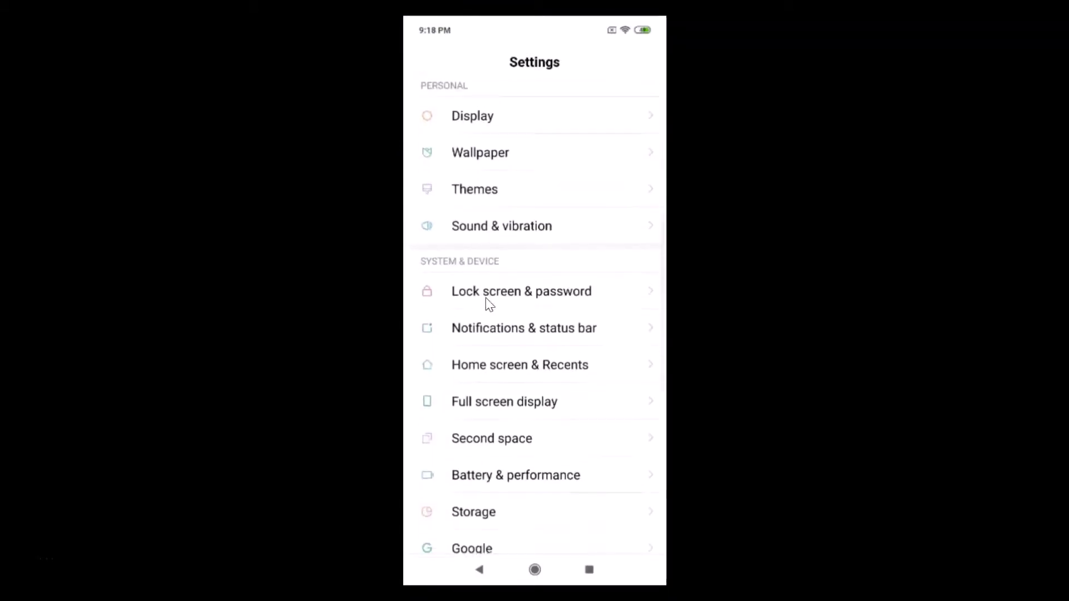
scroll(489, 305, down, 3)
click(509, 331)
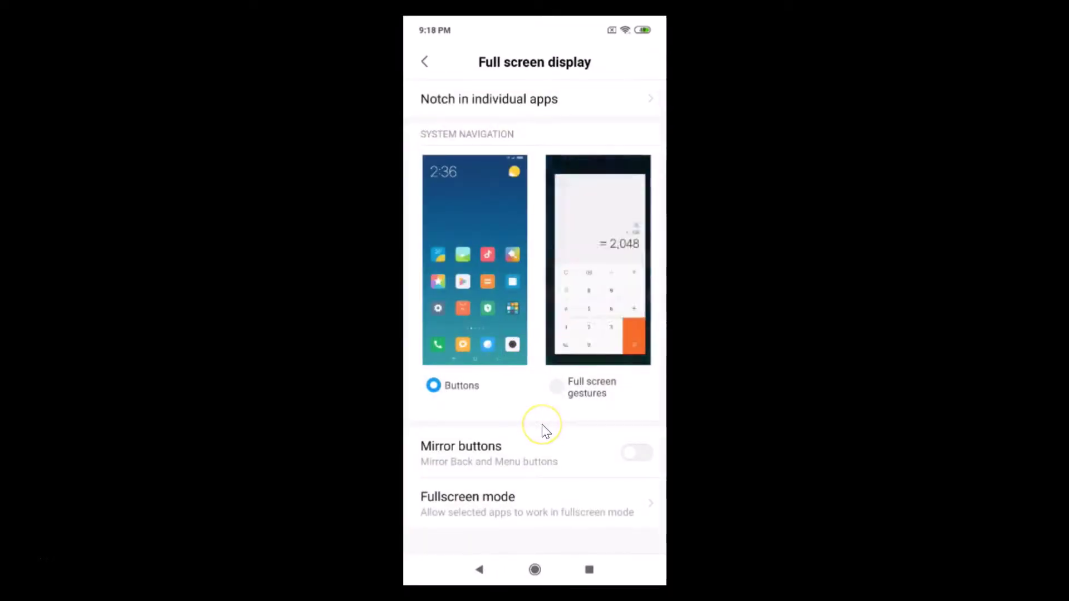
scroll(542, 424, down, 1)
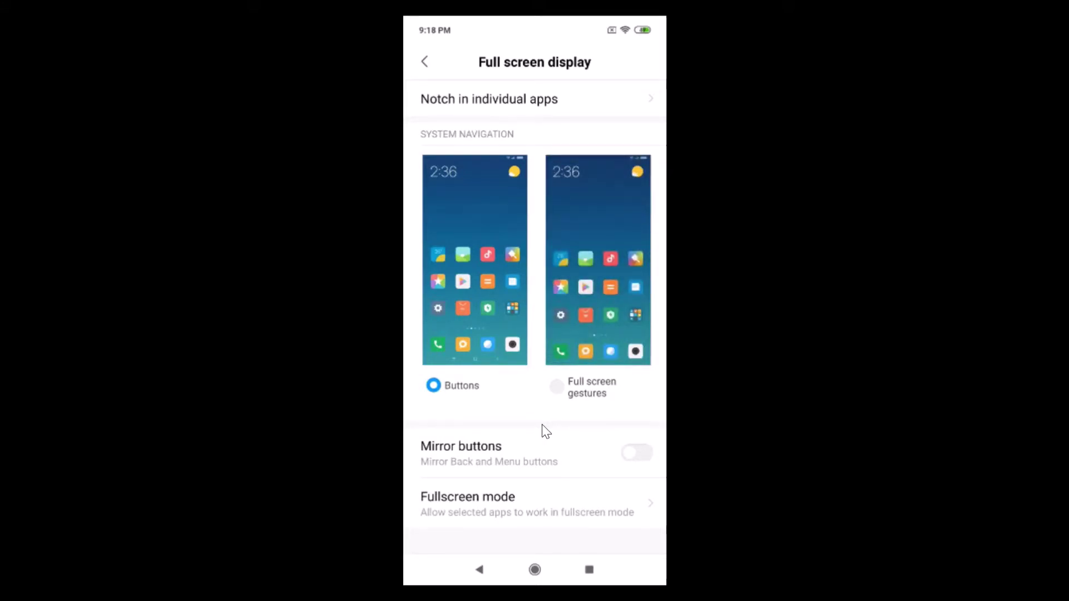
click(534, 569)
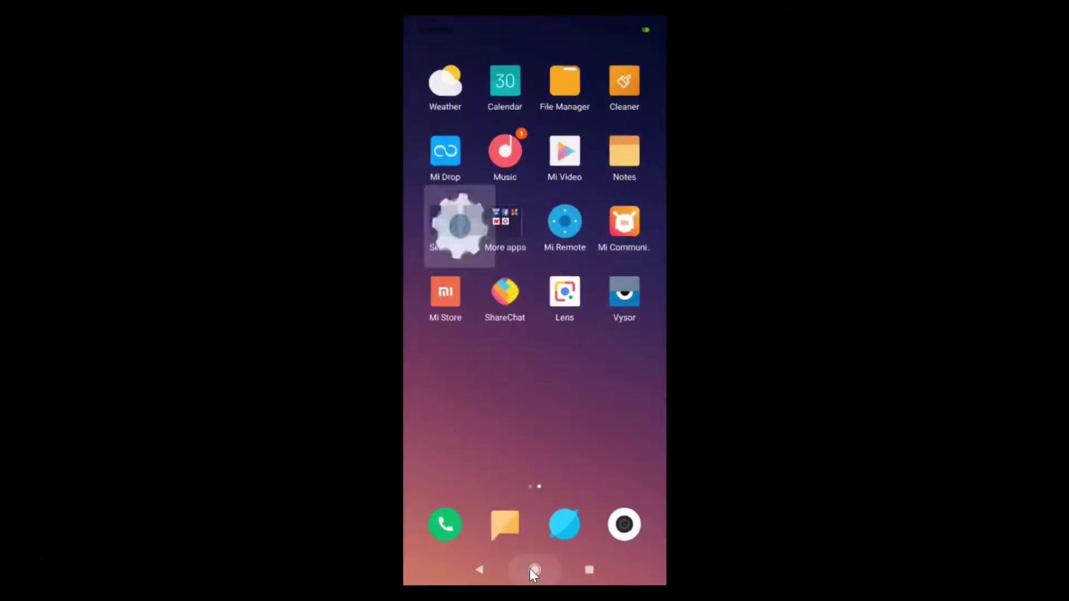
Step: Go back to the main home page and open Google Play Store
click(532, 570)
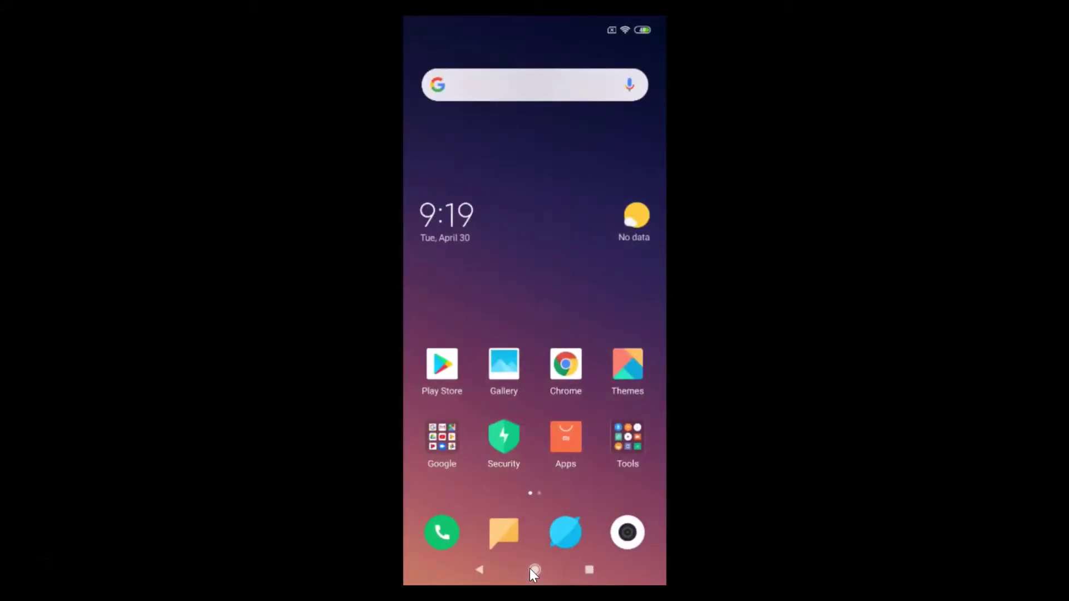
click(443, 379)
click(443, 374)
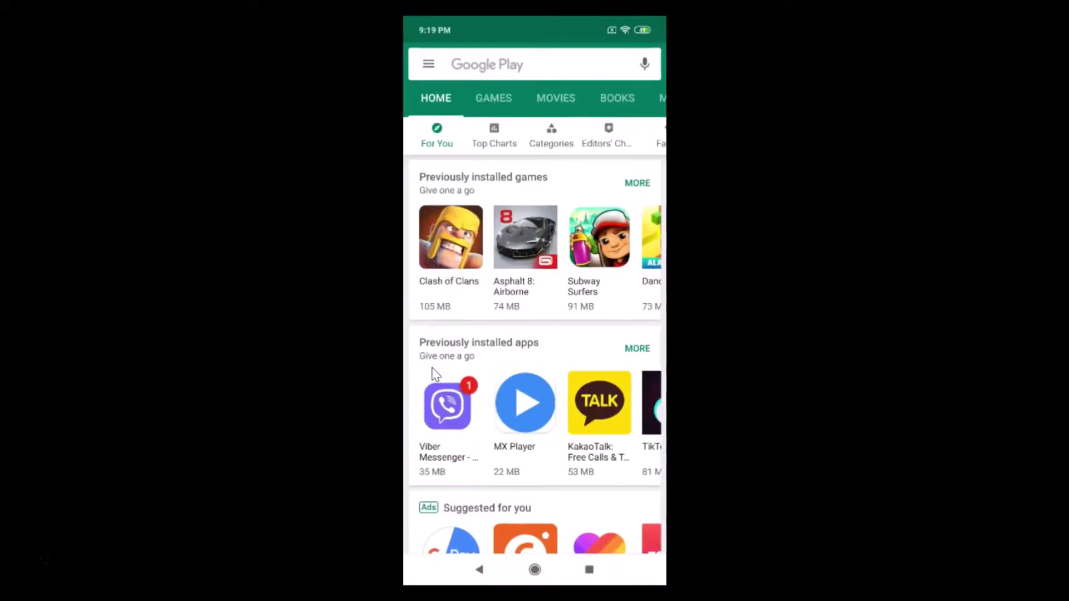
Step: Search Play Store for 'notch re' and open the Notch Remover app page
click(509, 63)
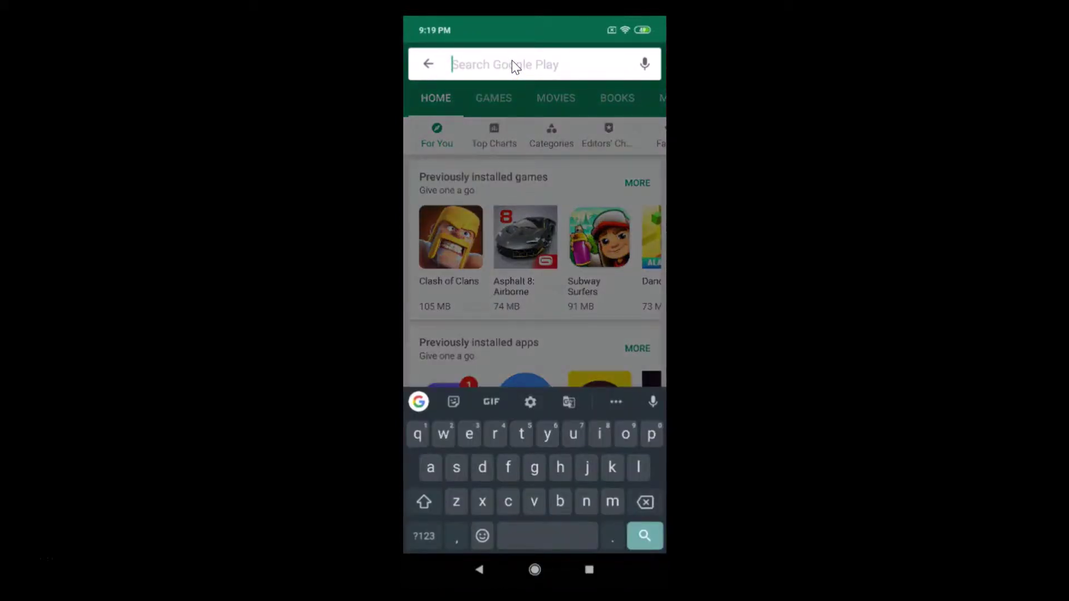
text(no)
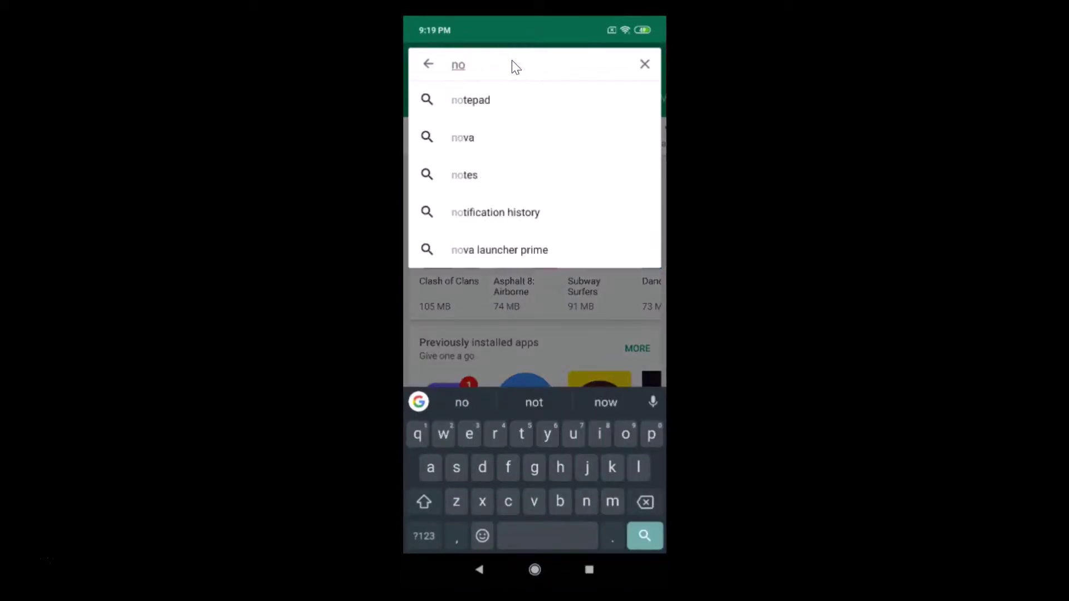
text(tch)
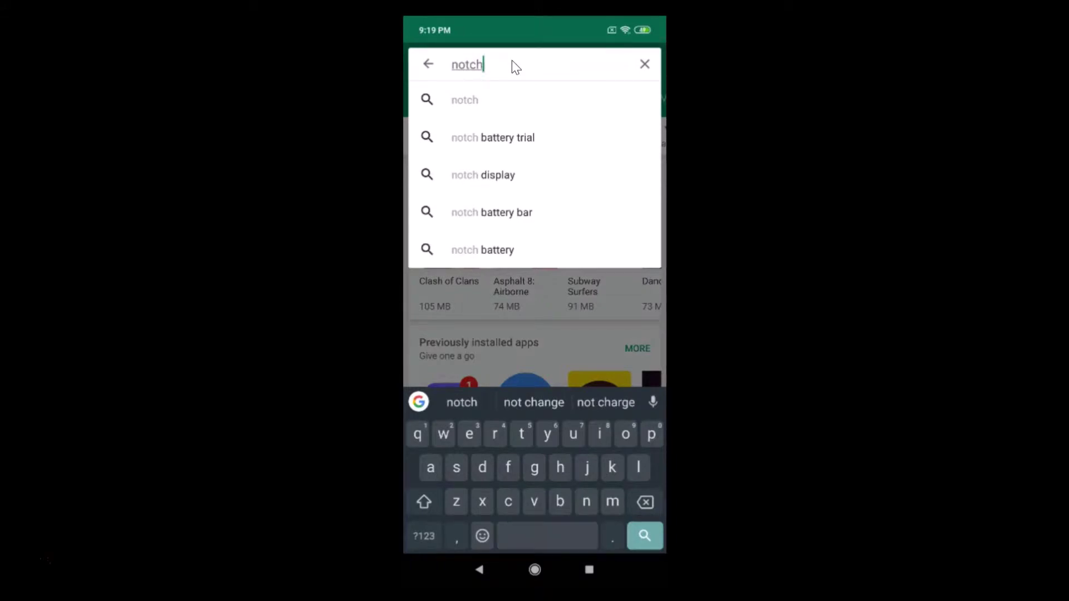
text( re)
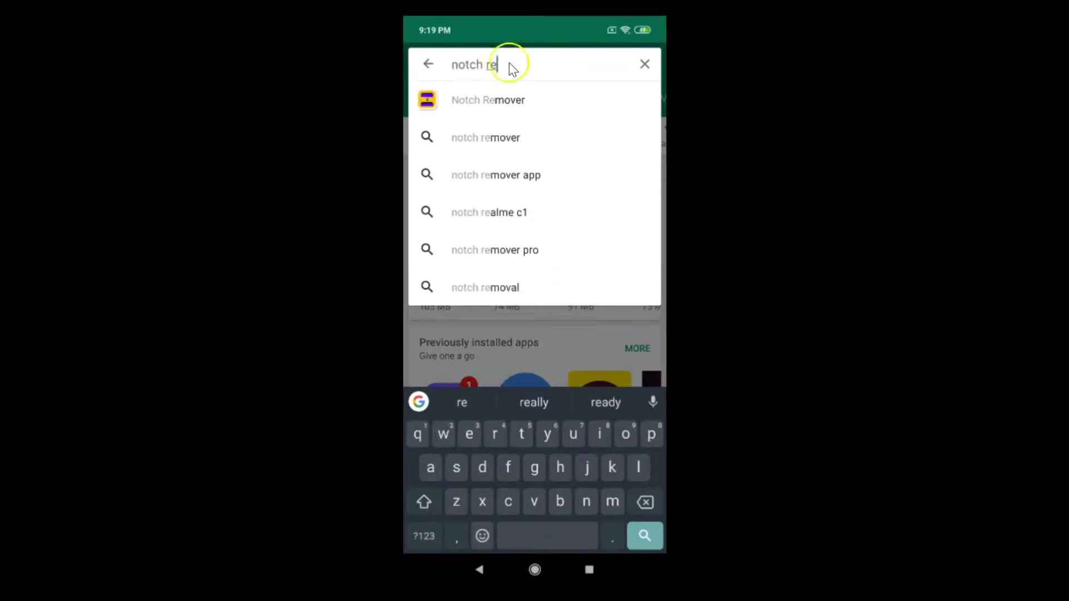
click(462, 104)
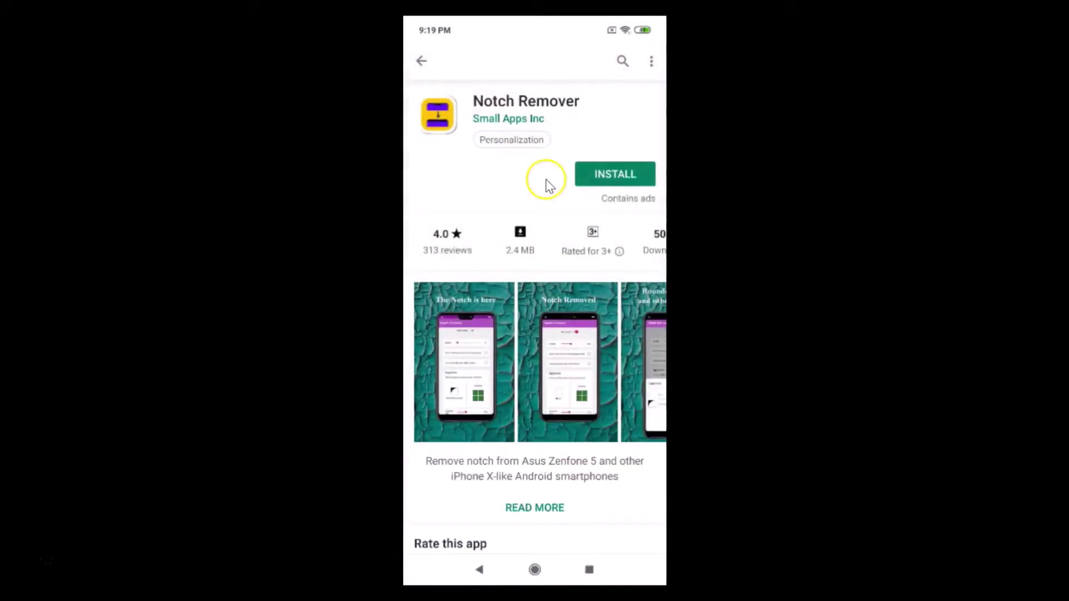
click(613, 175)
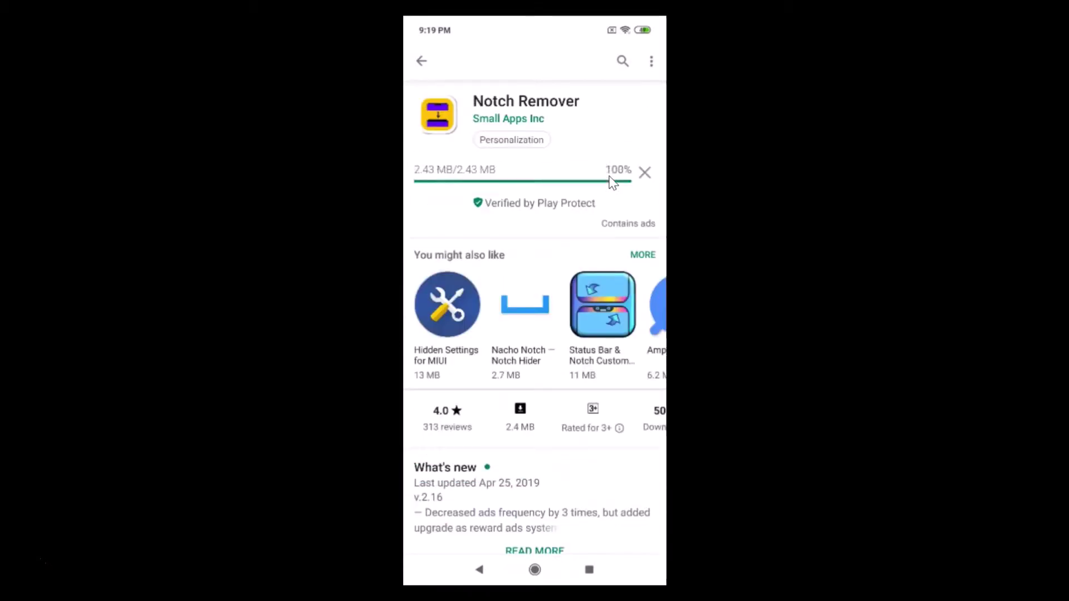
Step: Install Notch Remover and open it once the download and security scan finish
click(585, 173)
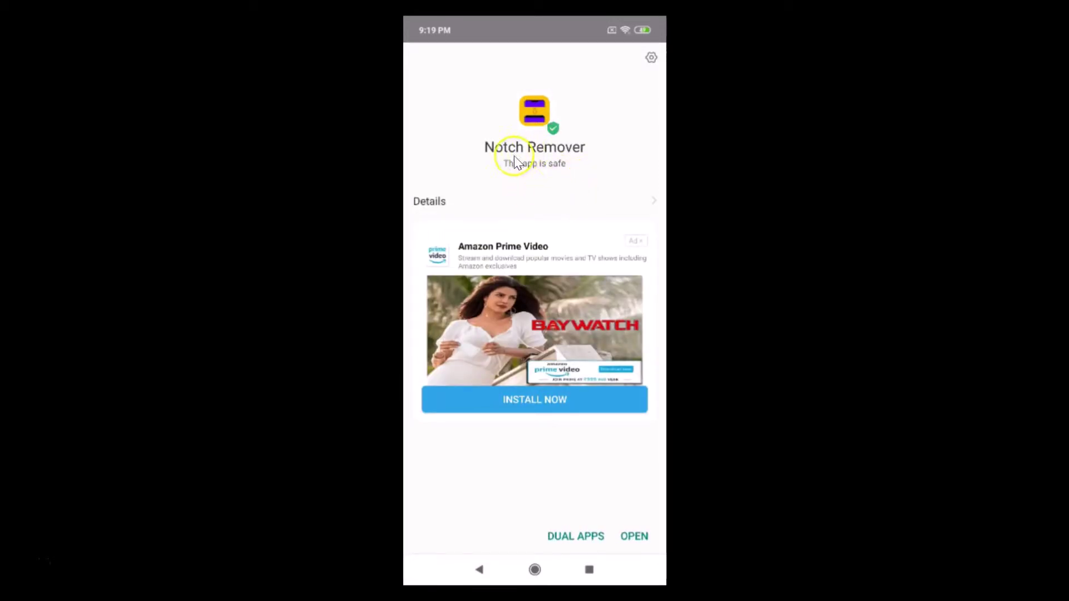
click(630, 539)
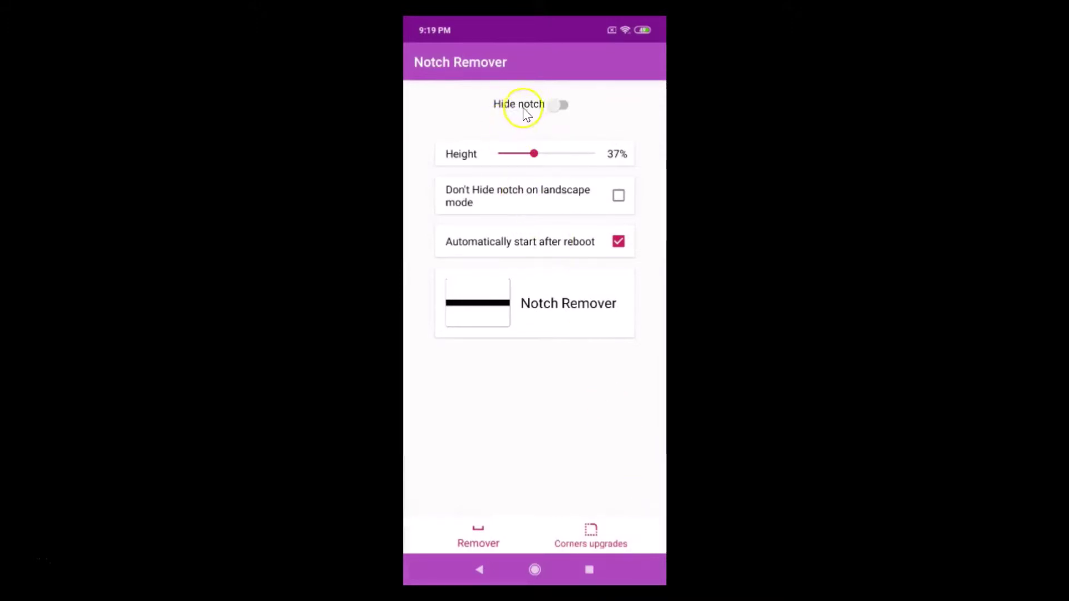
Step: Enable Hide notch by allowing Notch Remover to display over other apps, then return to its settings
click(558, 107)
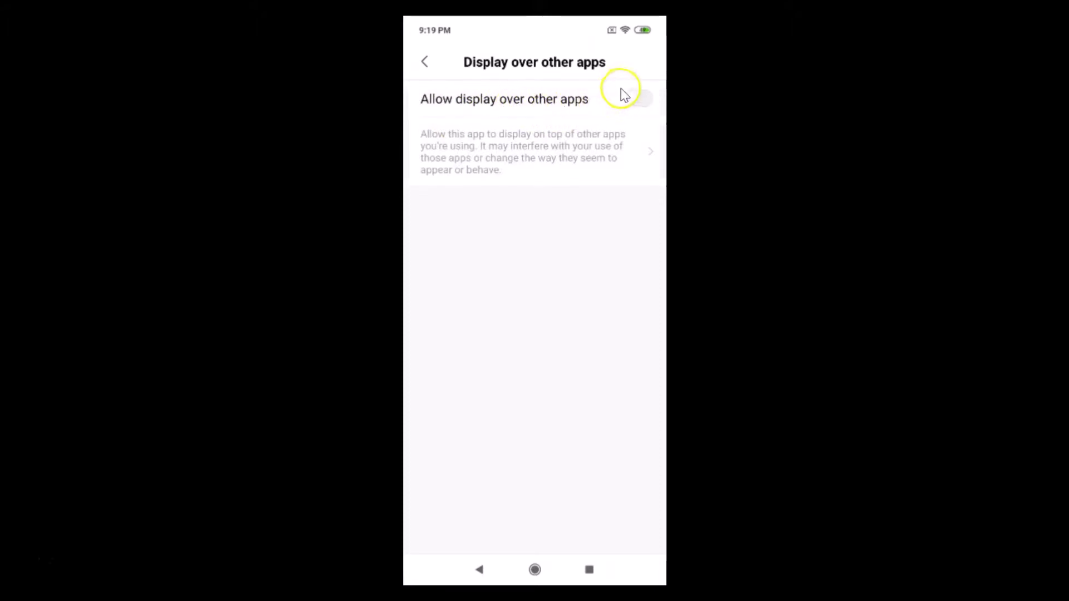
click(650, 104)
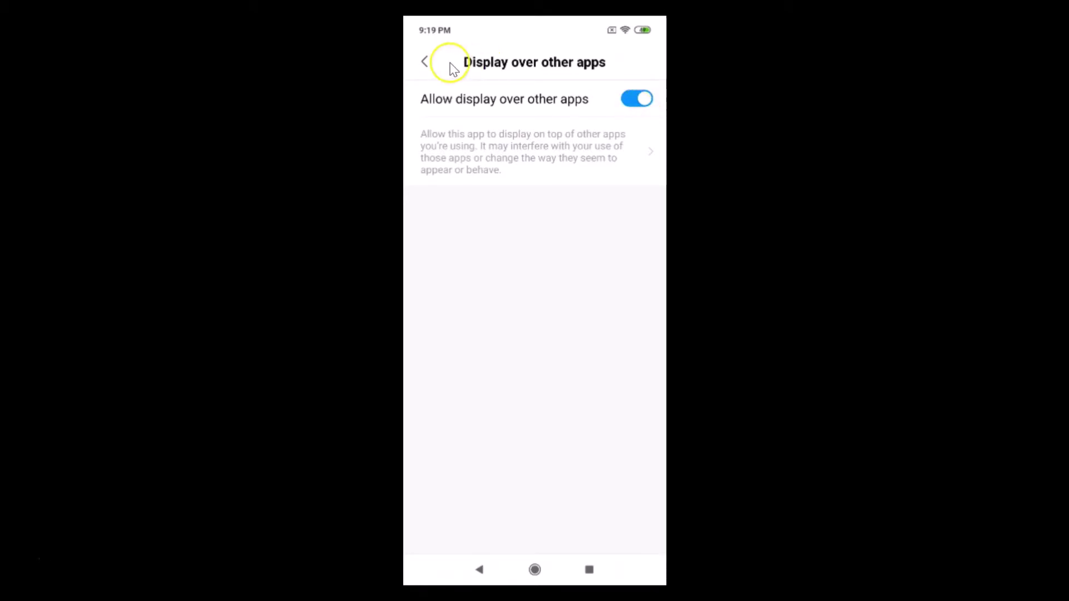
click(426, 62)
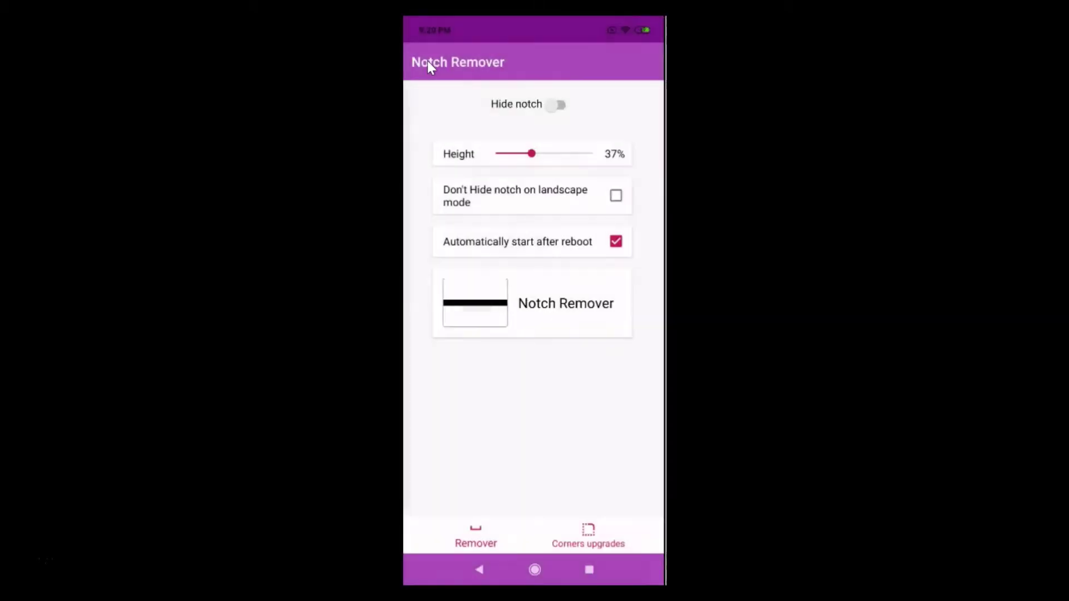
Step: Switch Hide notch on and raise the Height slider from 37% to 55%
click(566, 113)
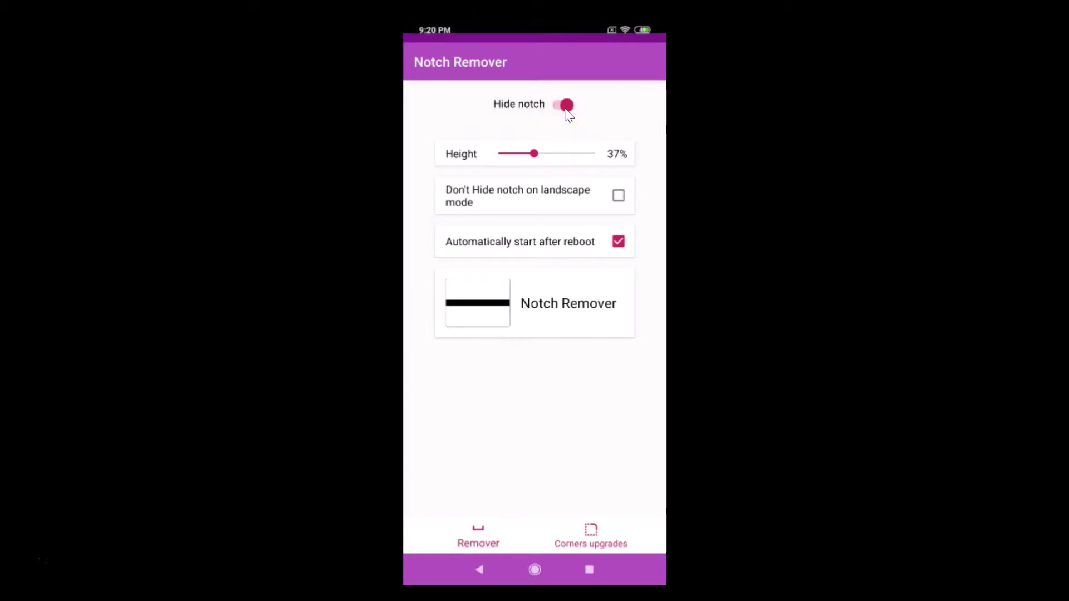
click(535, 153)
drag(534, 152, 552, 153)
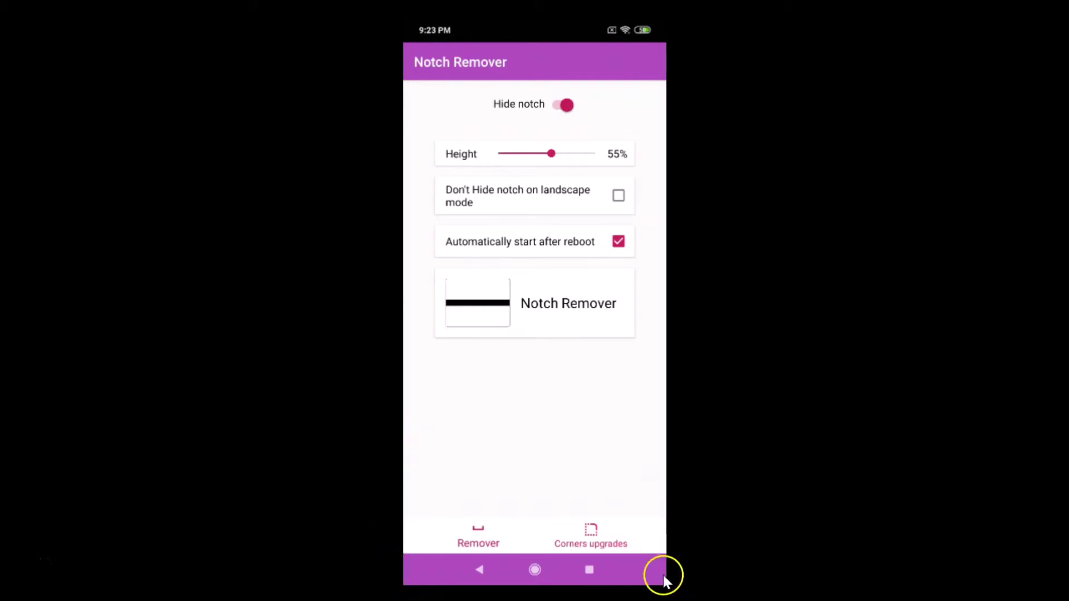
Step: Change the corner style from None to Rounded corners and tick the transparent navigation bar option
click(600, 534)
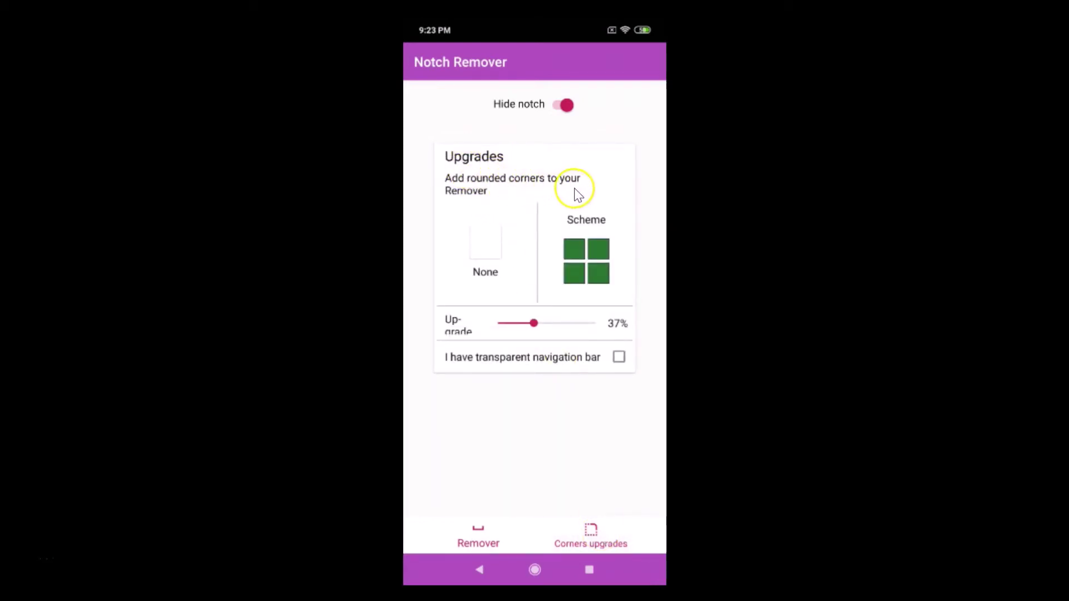
click(480, 252)
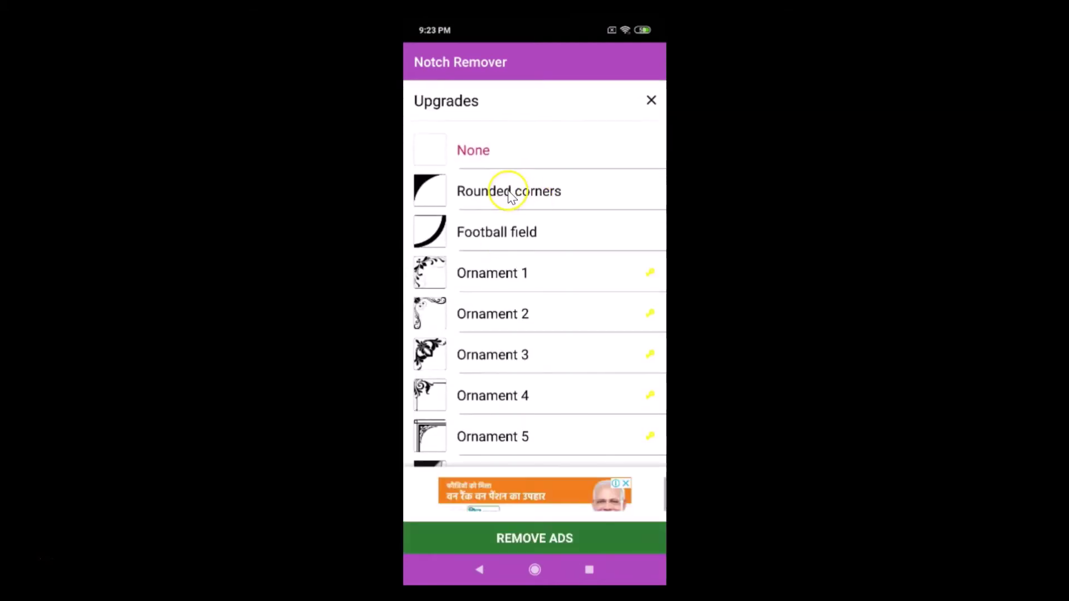
click(508, 195)
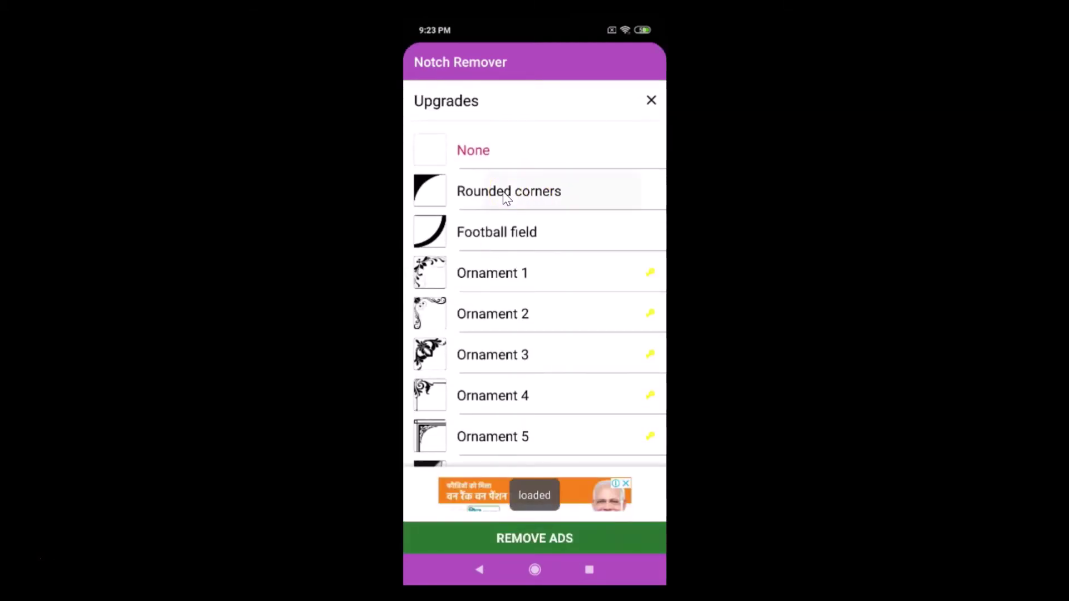
click(651, 101)
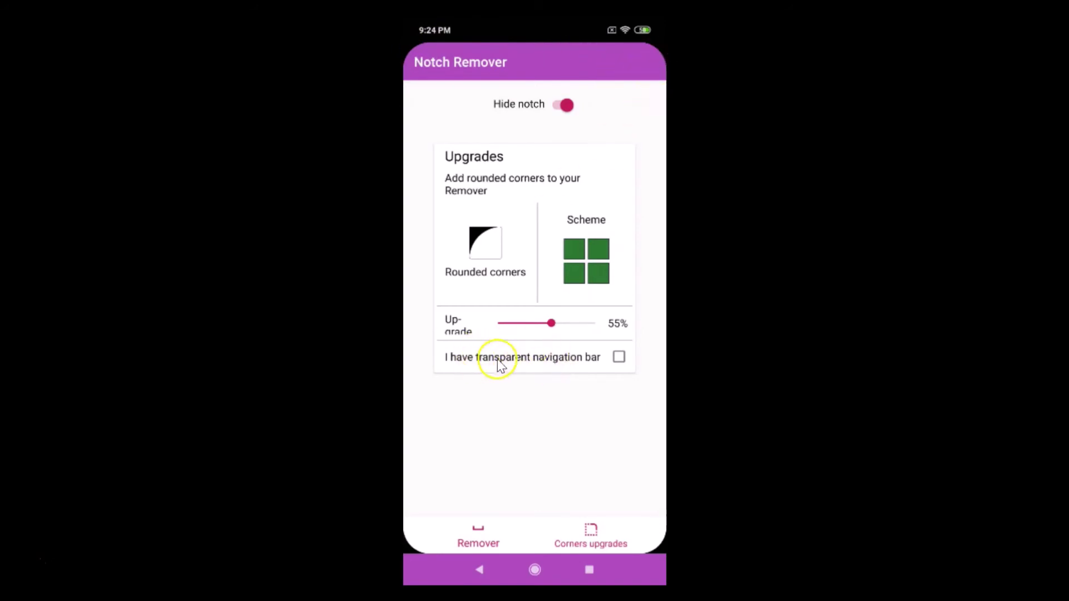
click(618, 361)
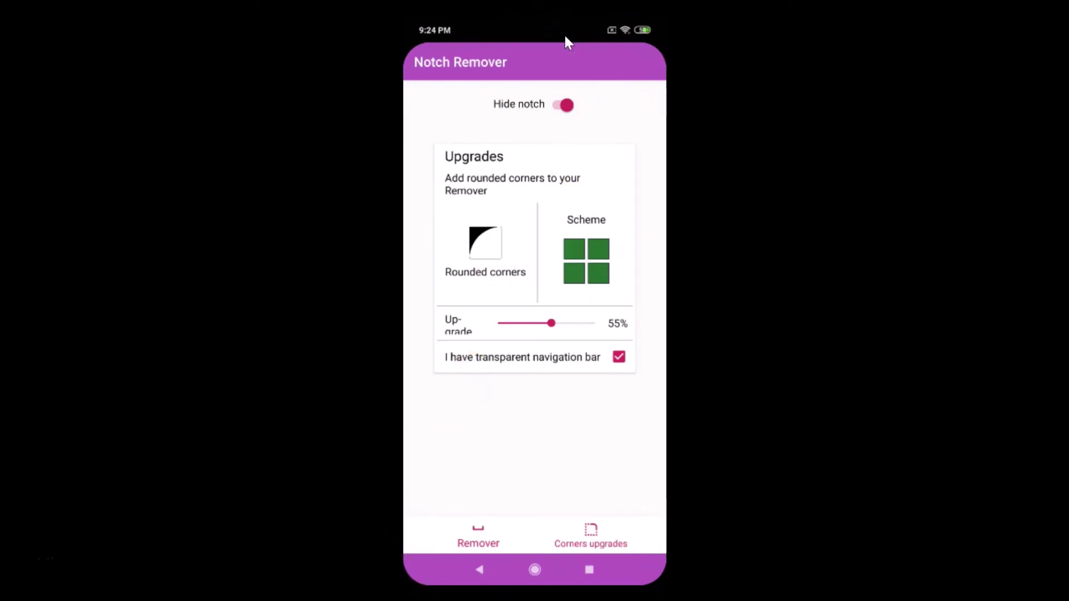
Step: Leave Notch Remover for the home screen, which now shows rounded corners
key(ctrl+h)
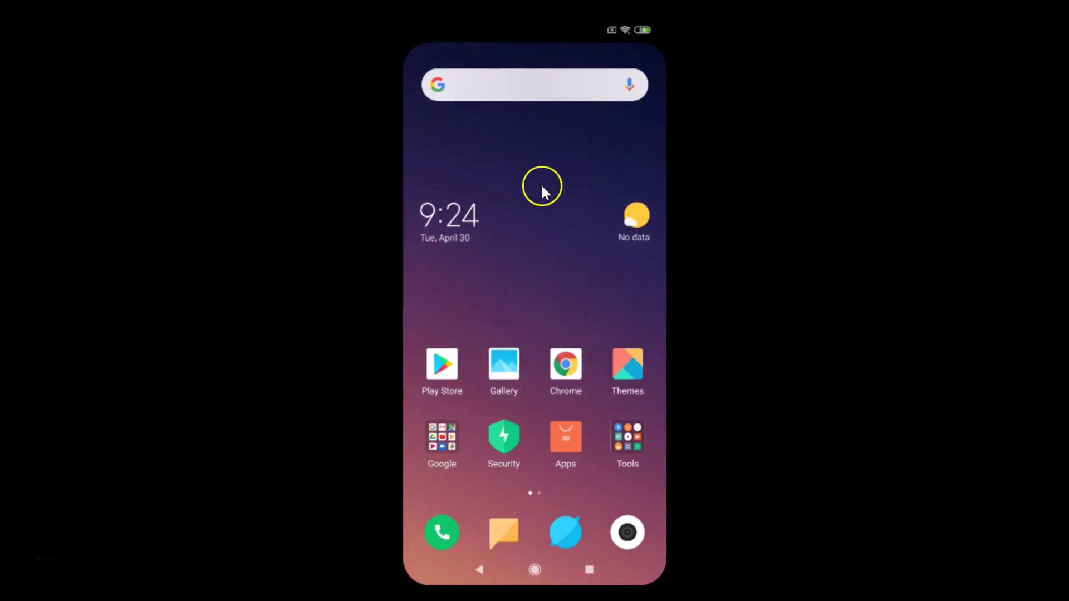